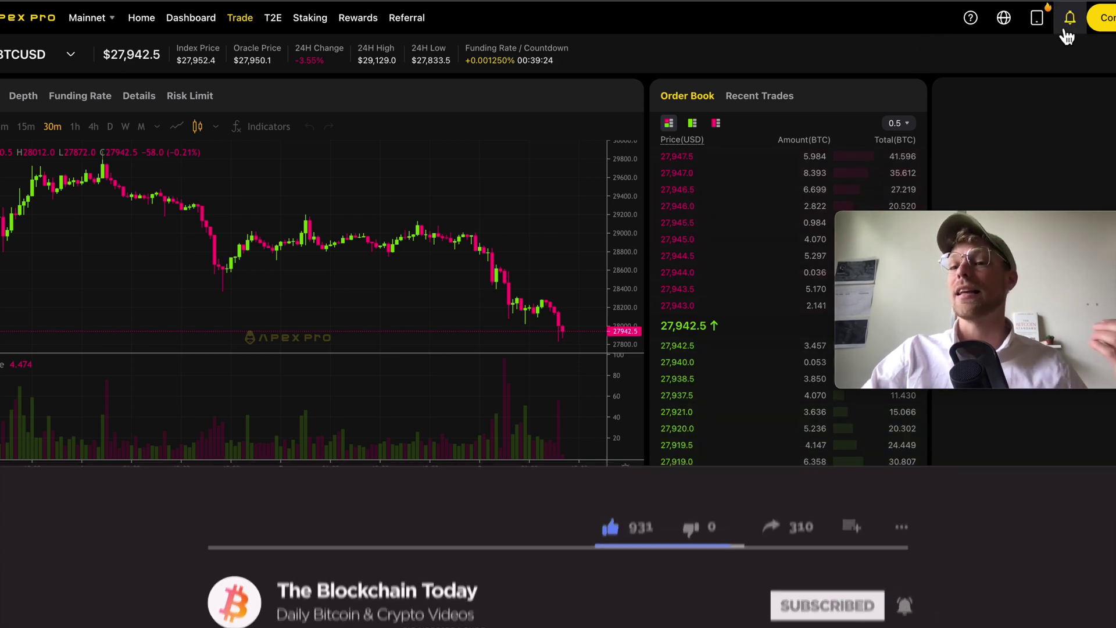
Step: Bring up Connect Your Wallet, try BNB Chain and Arbitrum, and settle on Ethereum as the network
{"action": "left_click", "coordinate": [1102, 19]}
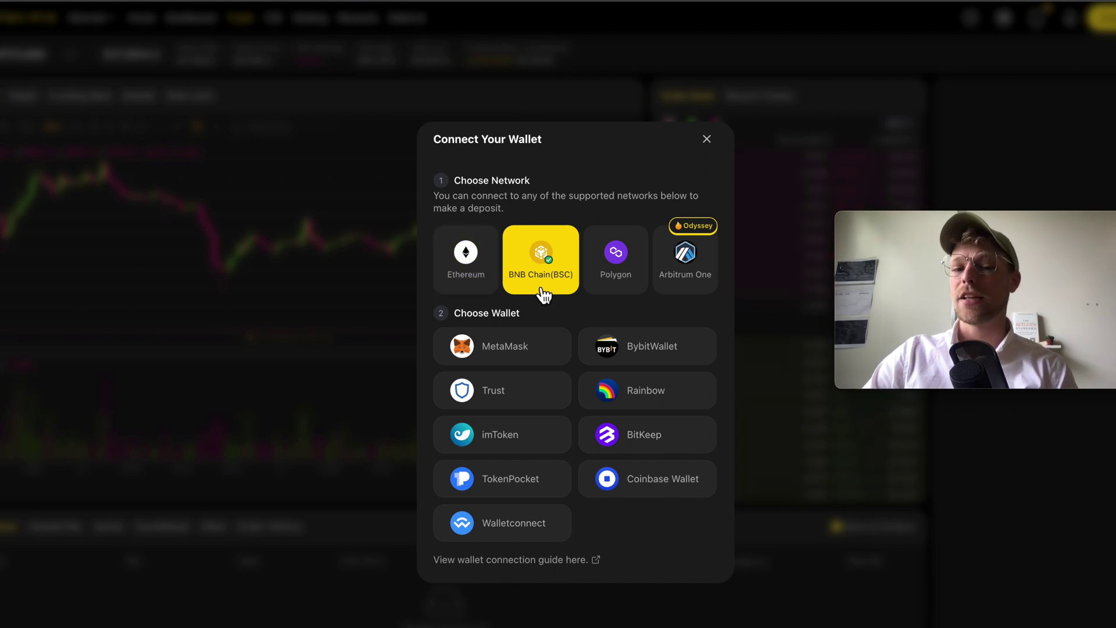
{"action": "left_click", "coordinate": [550, 266]}
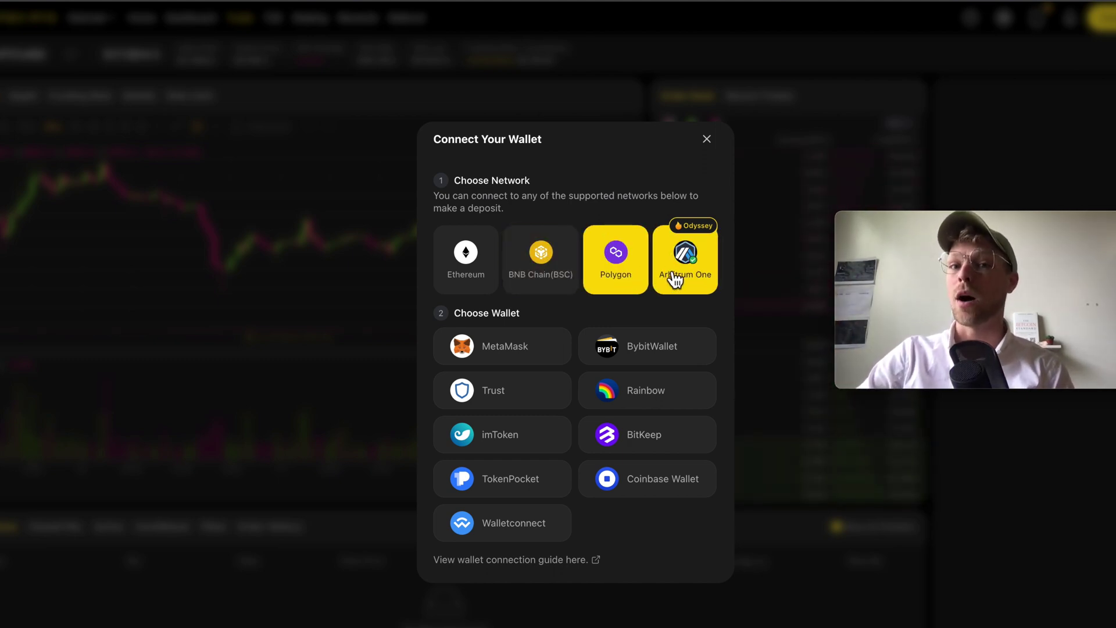
{"action": "left_click", "coordinate": [472, 259]}
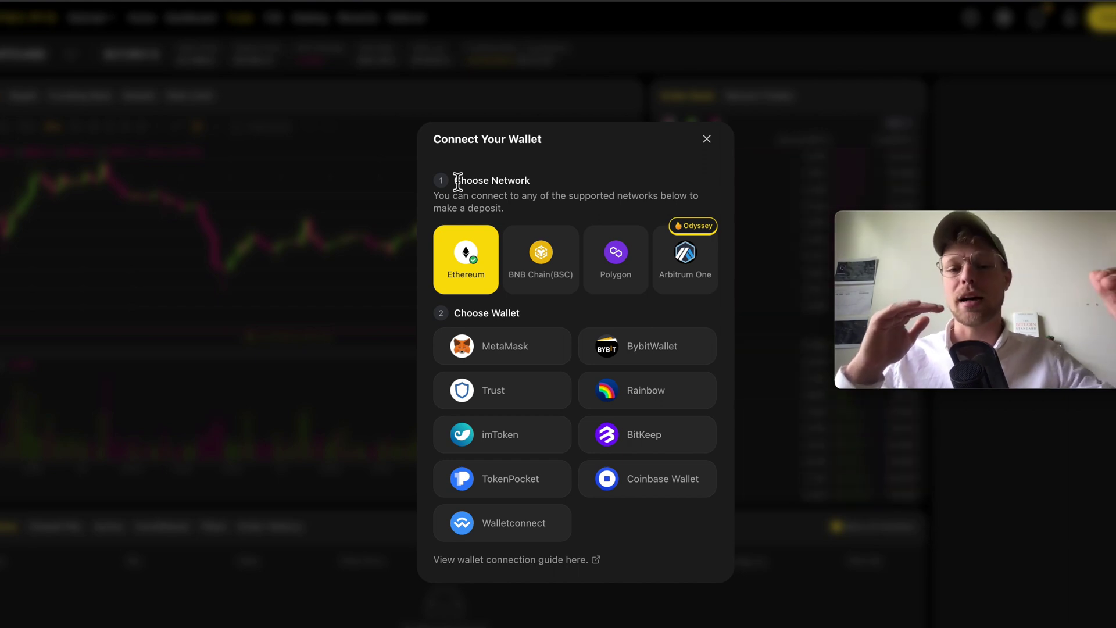
{"action": "left_click", "coordinate": [540, 261]}
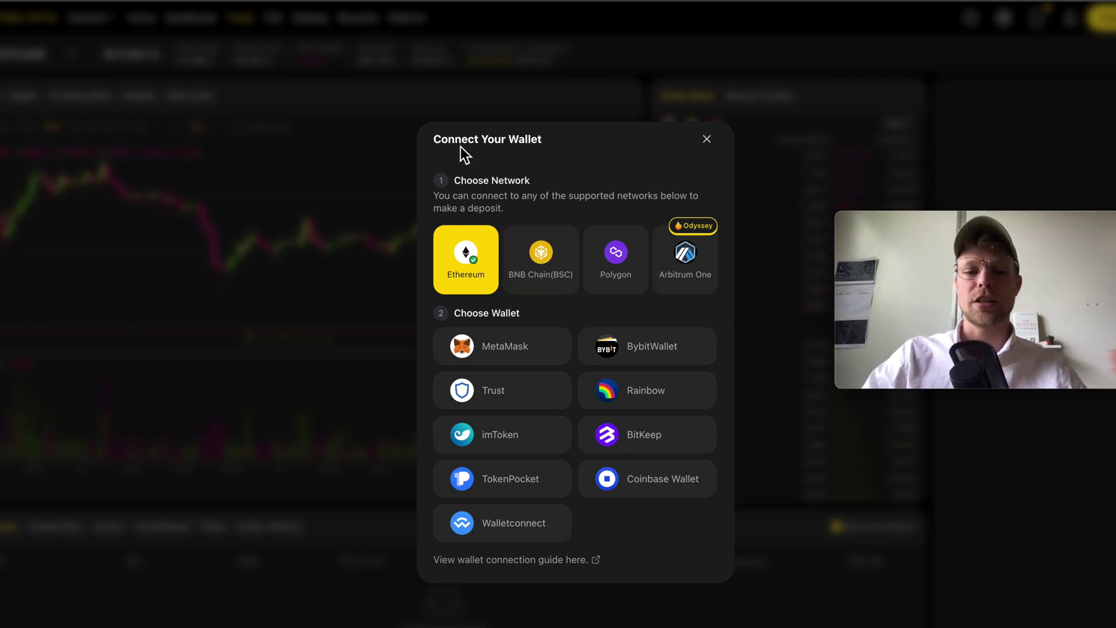